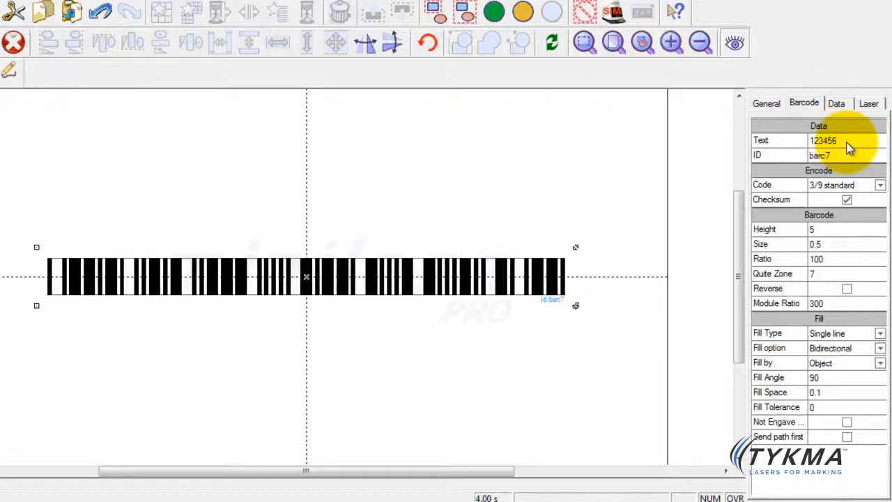
Step: Set the selected barcode's data text to TYKMA
click(843, 140)
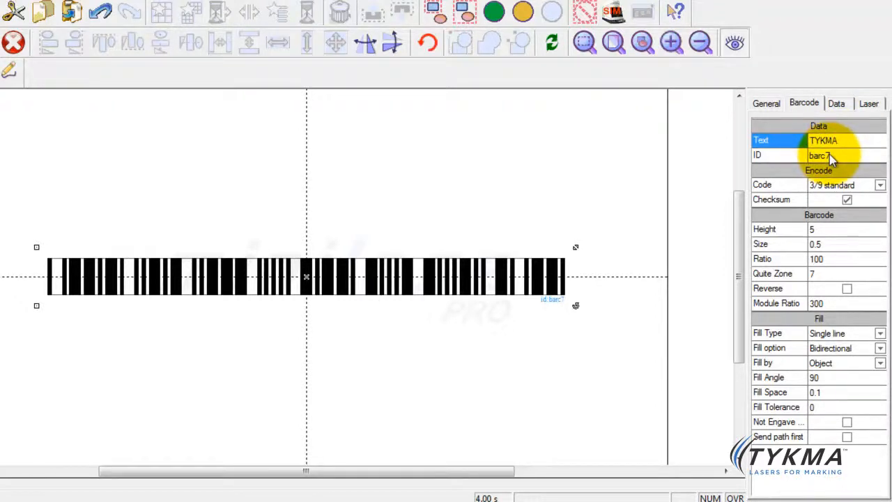
key(Return)
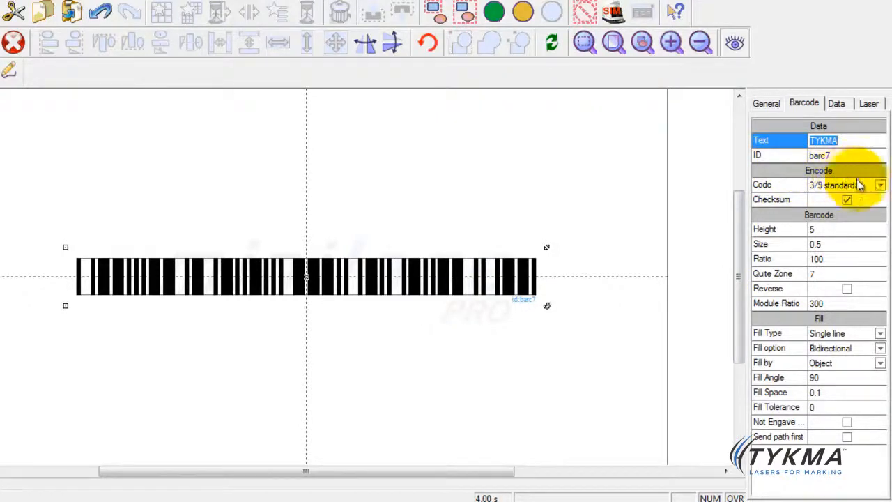
Step: Review the encoding types available for the barcode and leave the choice unchanged
click(880, 186)
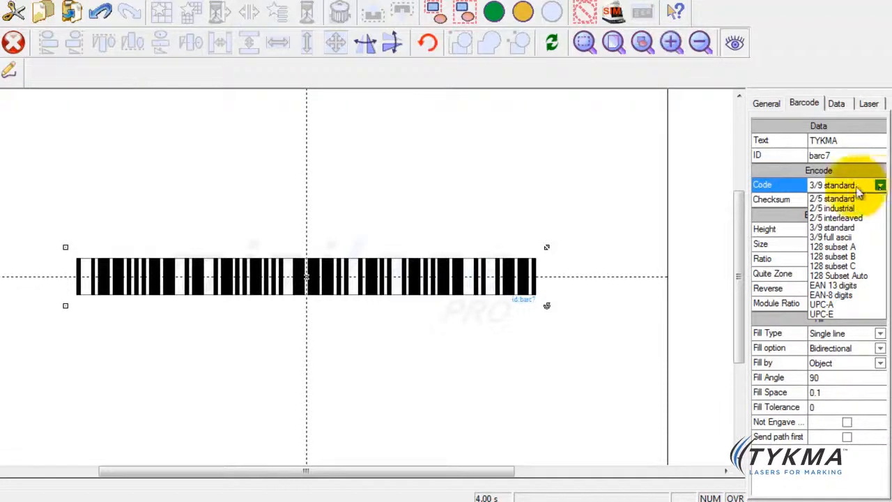
click(636, 184)
click(636, 183)
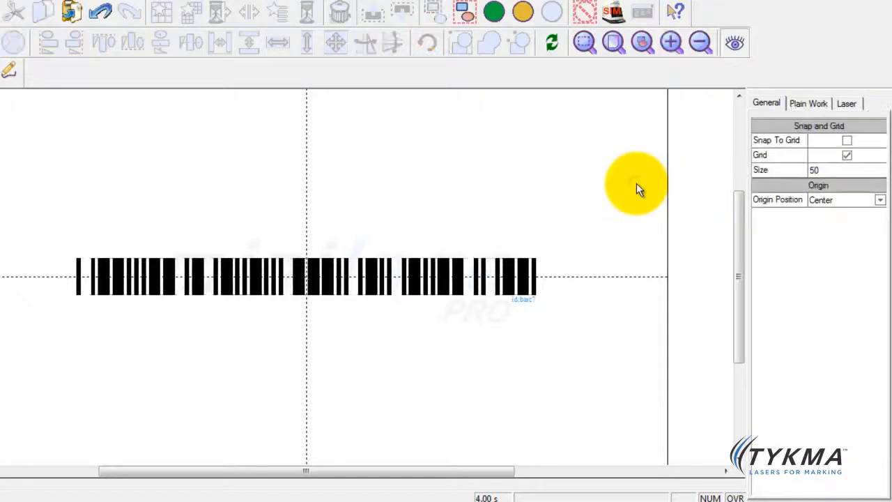
Step: Select the barcode again and try heights of 10, 2 and 15 in its barcode settings
click(511, 255)
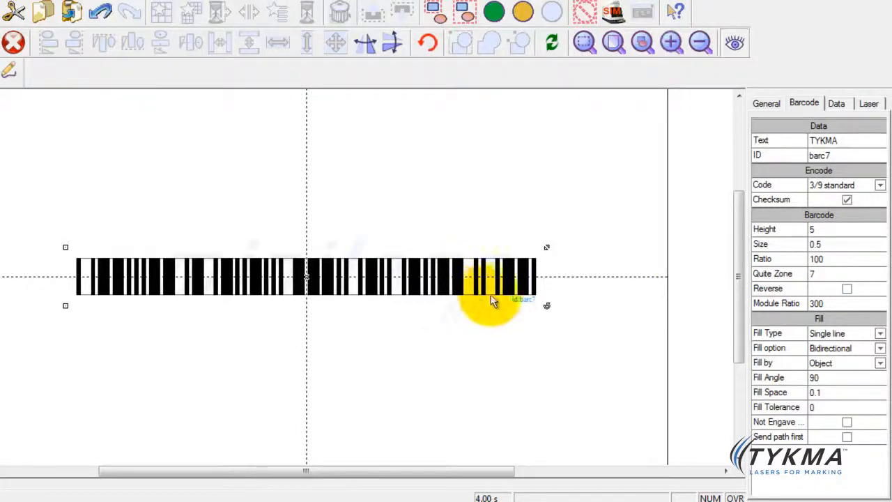
click(814, 234)
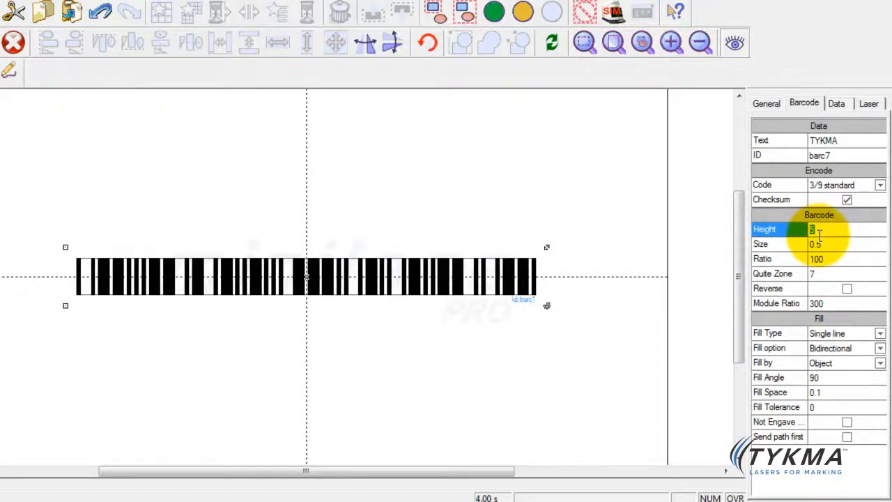
text(10)
key(Return)
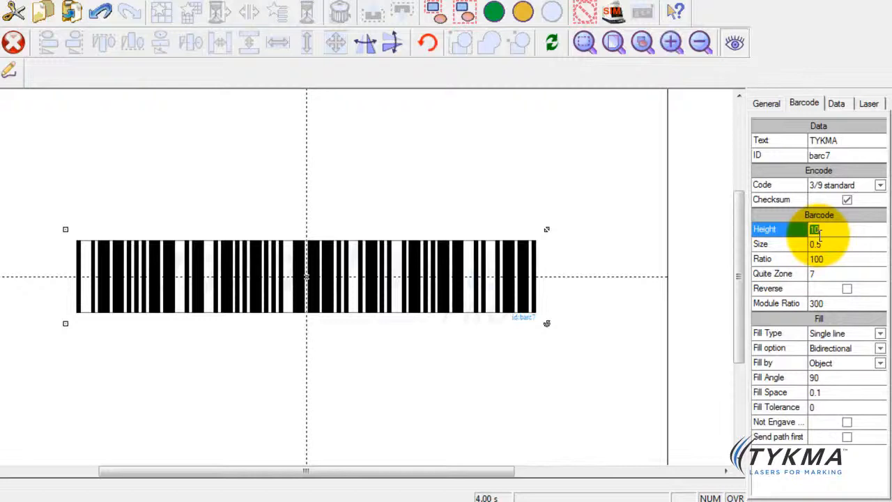
text(2)
key(Return)
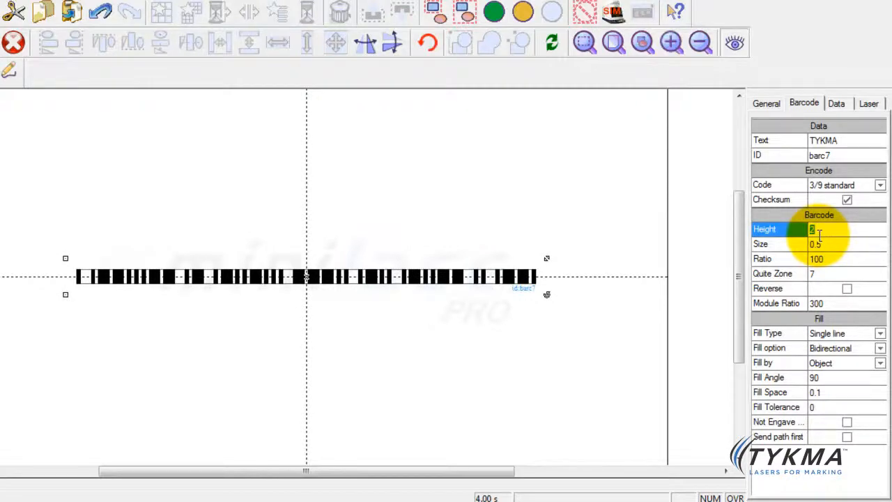
text(15)
key(Return)
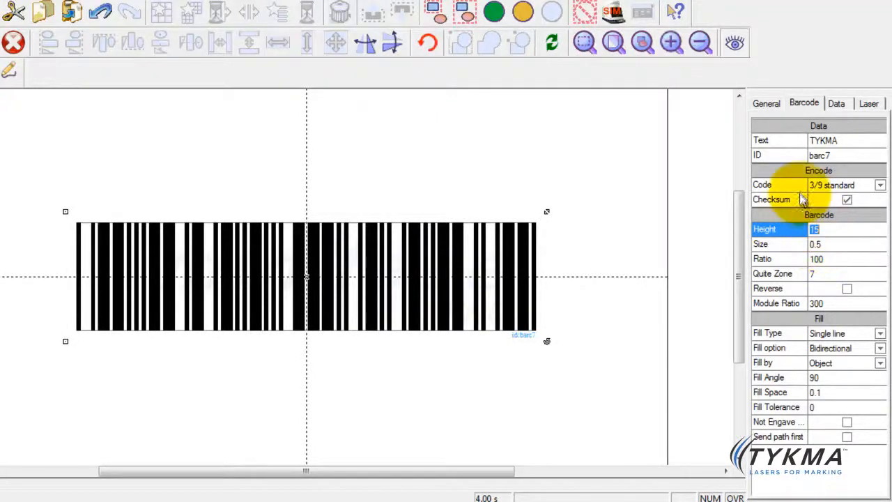
Step: Try barcode sizes of 1 and 0.2, and set the size back to 0.5
click(809, 248)
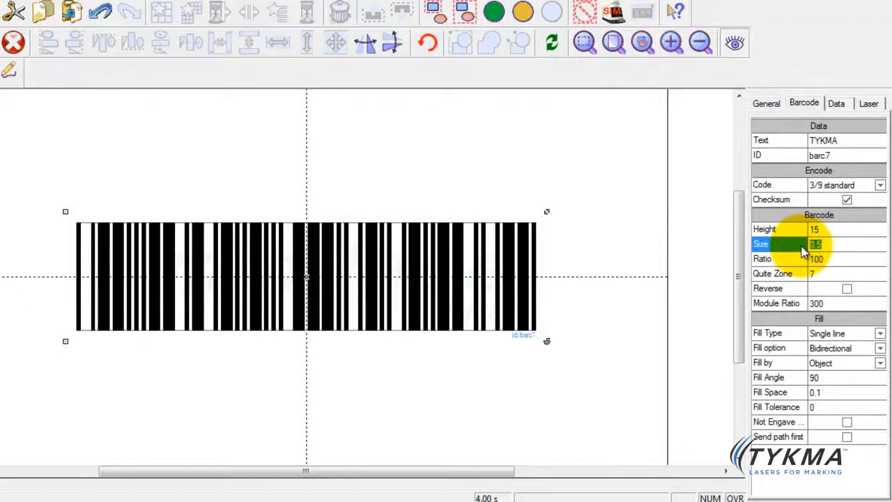
text(1)
key(Return)
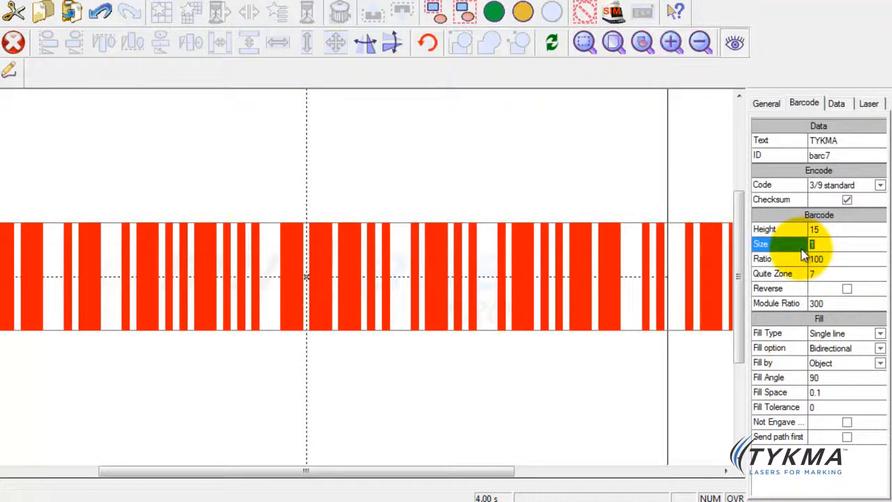
key(BackSpace)
text(2)
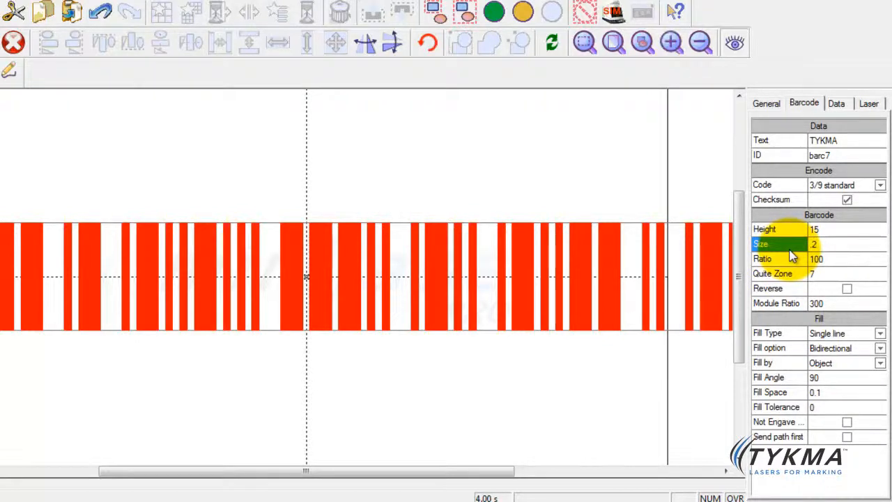
key(Return)
text(0.5)
key(Return)
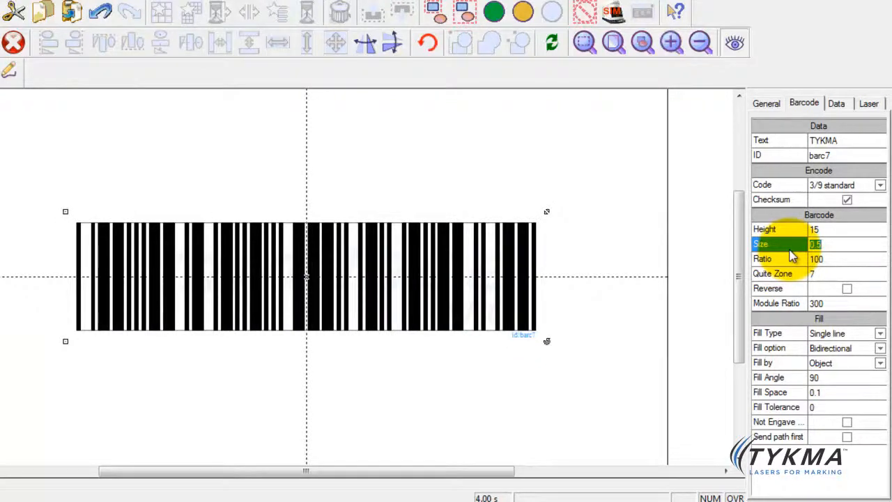
Step: Set the barcode's overall width to 55 in its general properties
click(775, 105)
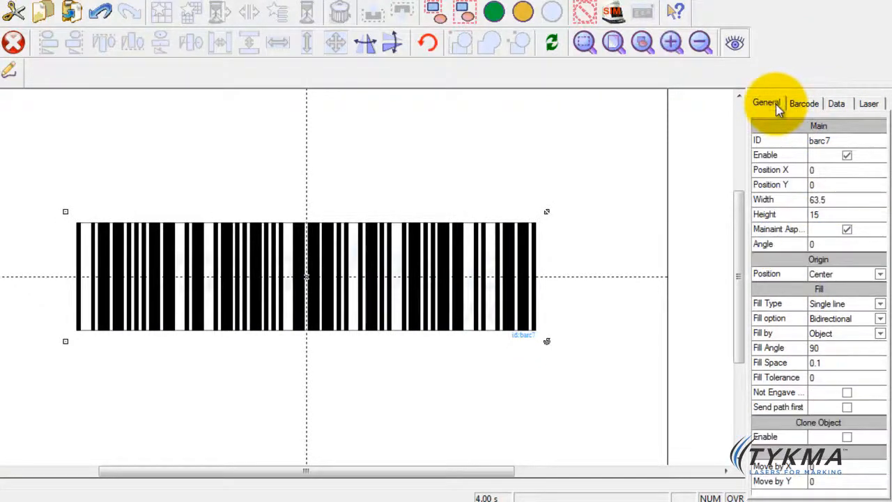
click(829, 200)
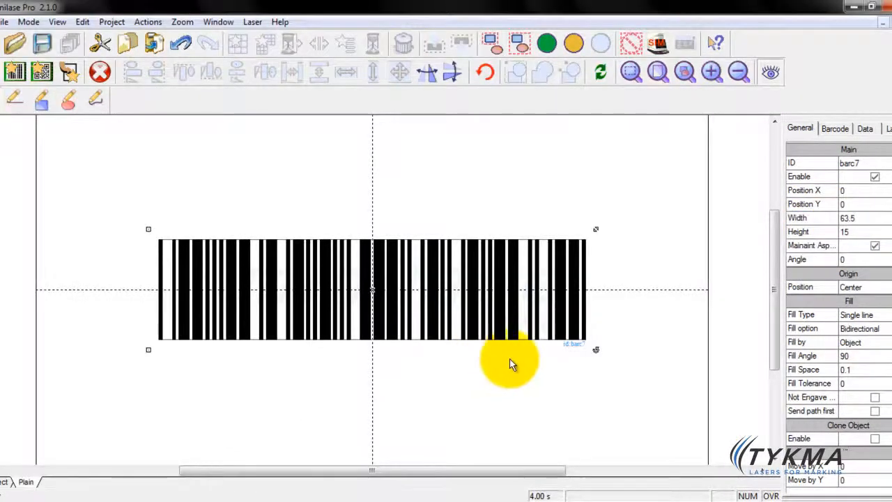
click(861, 222)
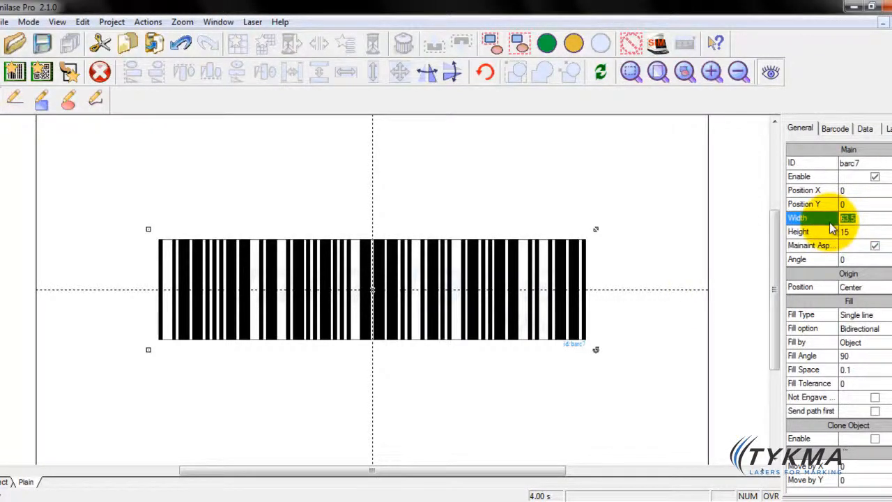
text(55)
key(Return)
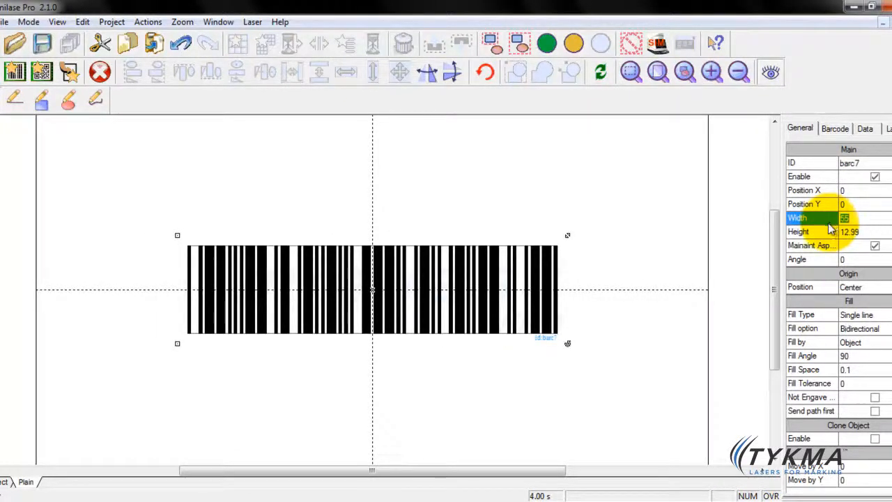
Step: Set the height to 10 in the barcode-specific properties
click(836, 129)
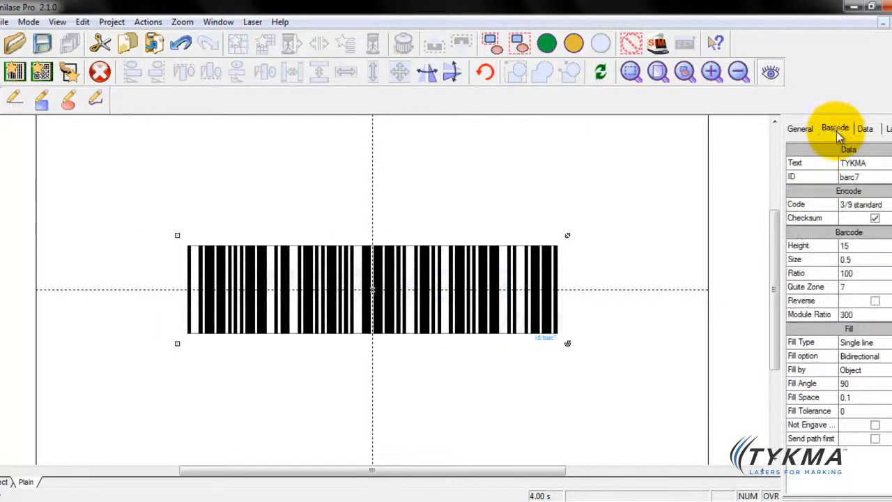
click(842, 246)
text(10)
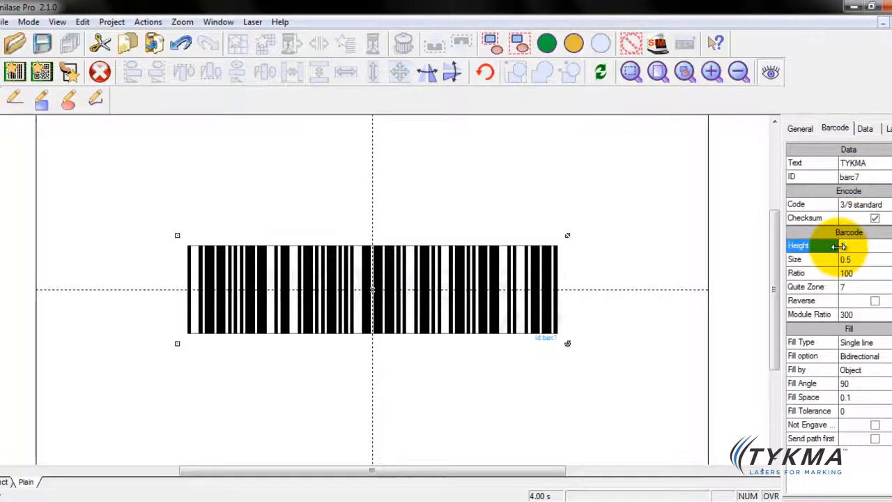
key(Return)
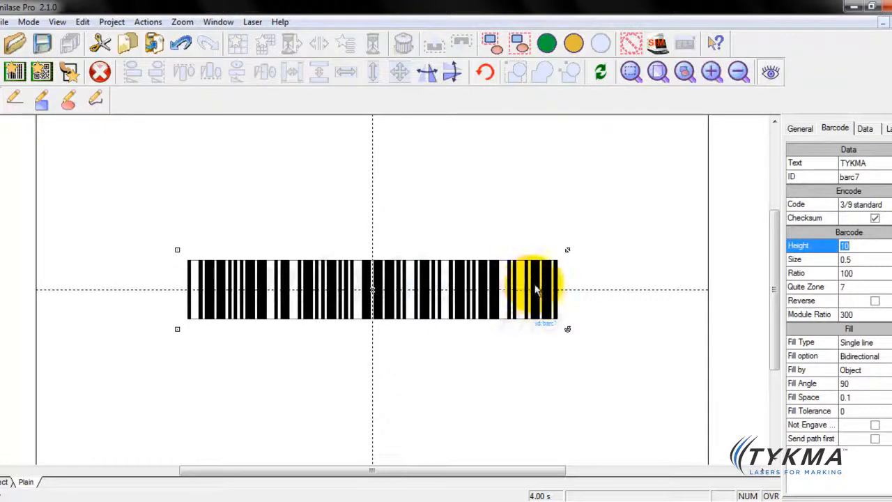
Step: Try module ratios of 200 and 250 on the barcode, and return the module ratio to 300
click(829, 314)
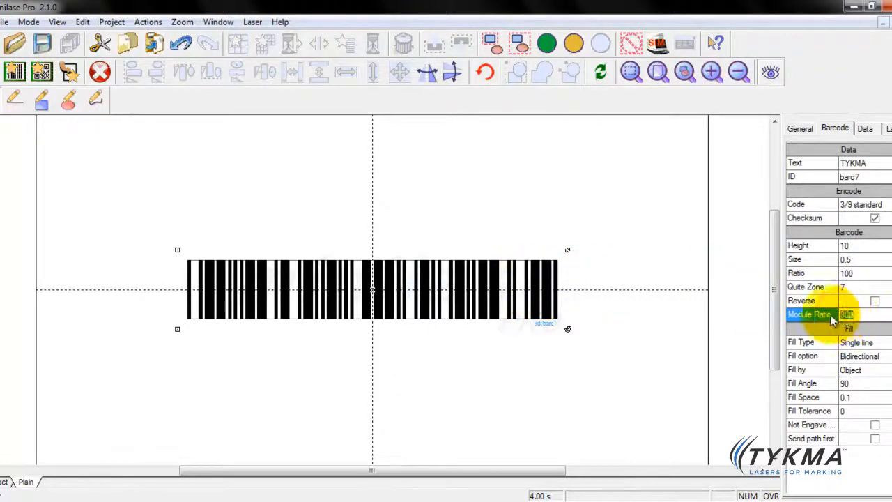
text(200)
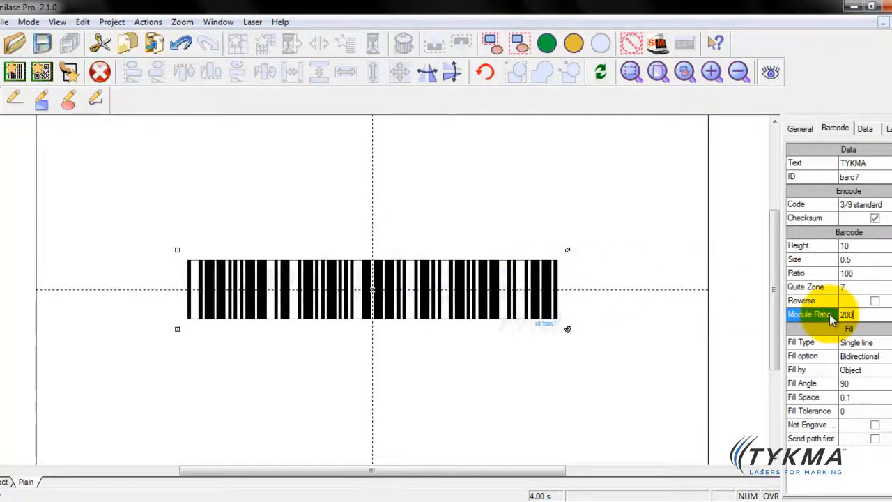
key(Return)
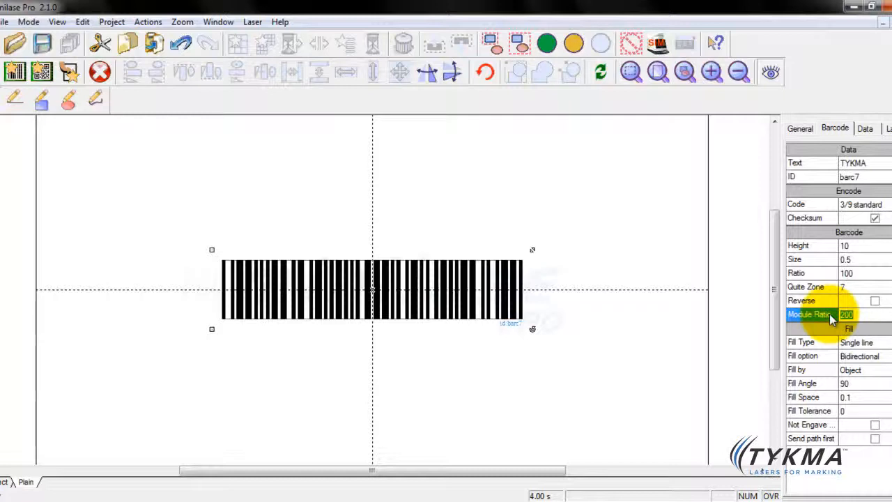
text(250)
key(Return)
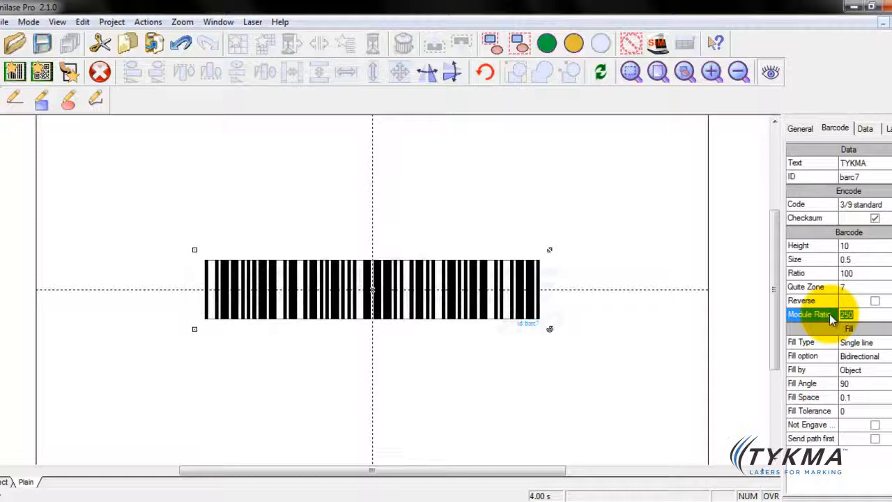
text(300)
key(Return)
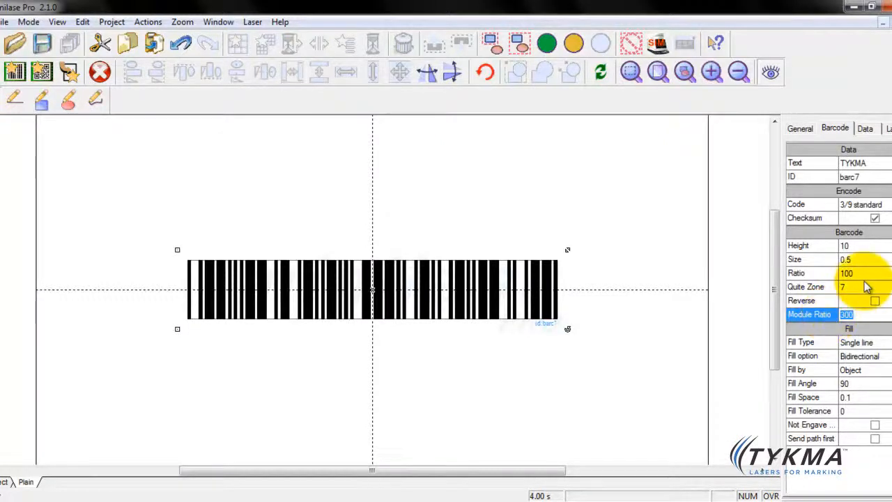
Step: Try bar ratios of 50, 20 and 50 again, and return the ratio to 100
click(833, 274)
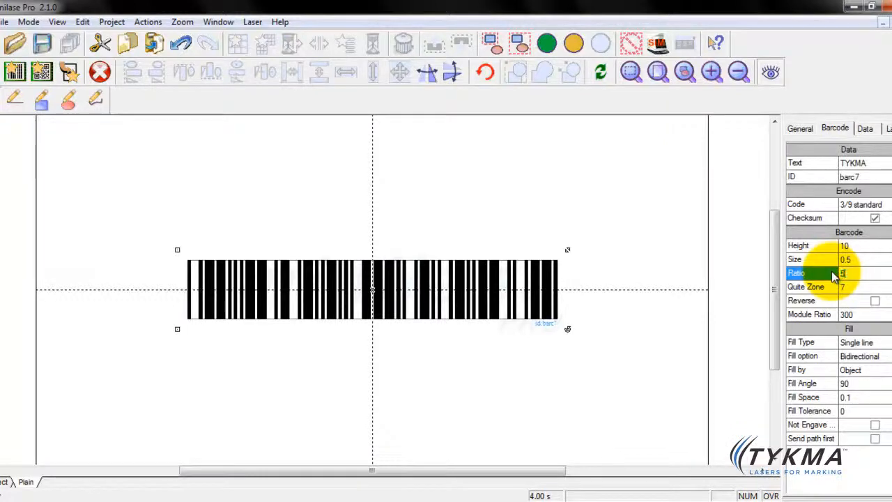
key(Return)
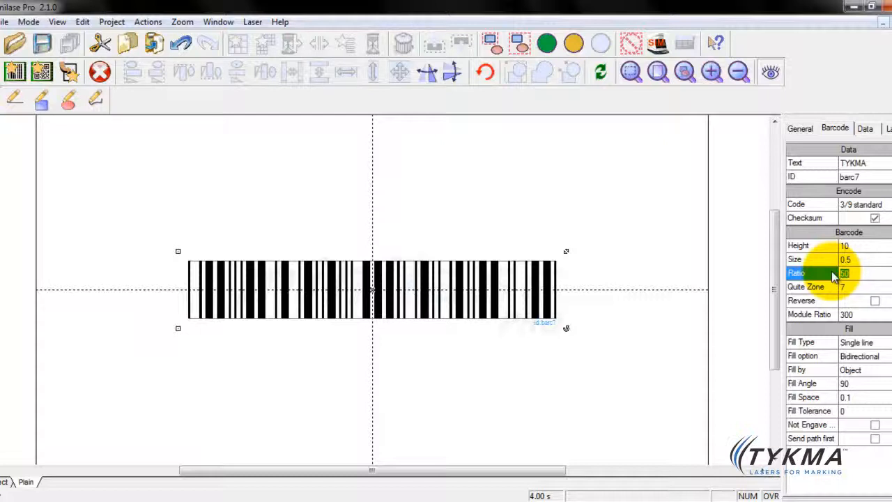
text(20)
key(Return)
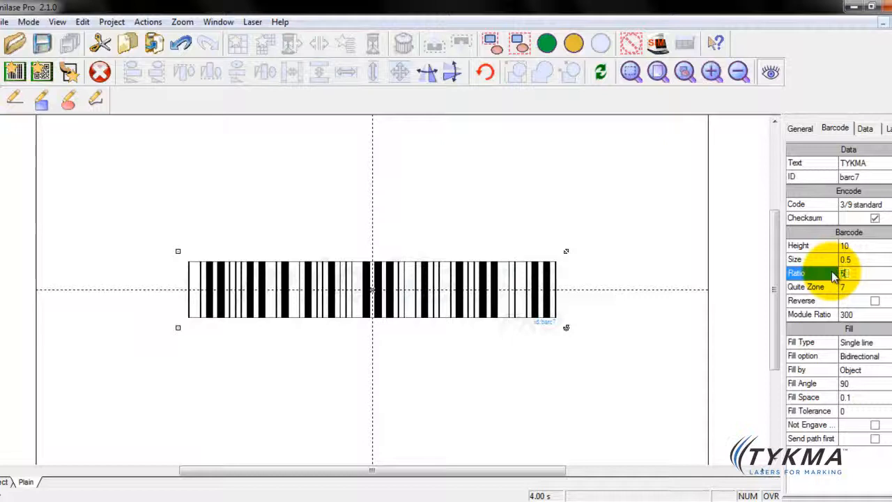
key(Return)
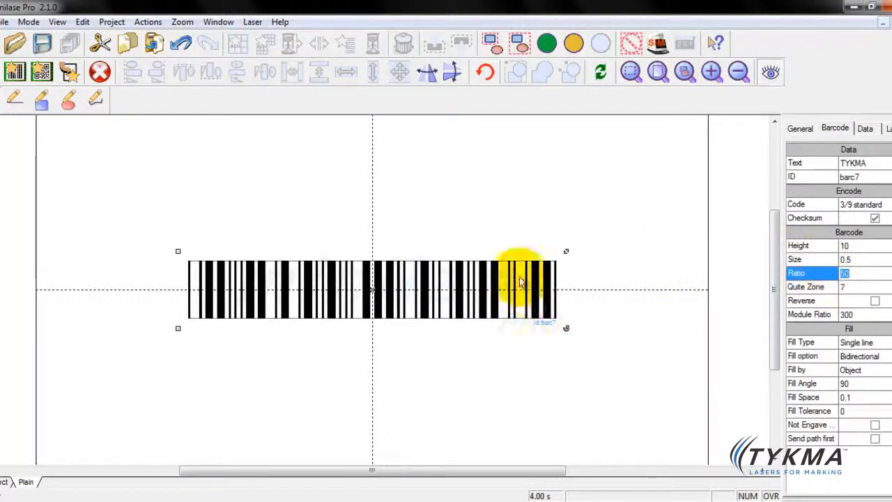
text(100)
key(Return)
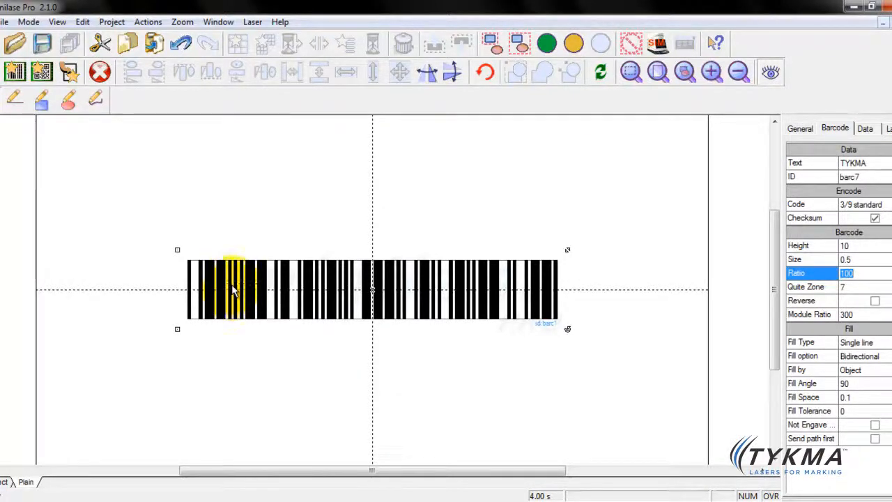
Step: Set the barcode's ratio to 50 and enable the Reverse option
text(5)
key(Return)
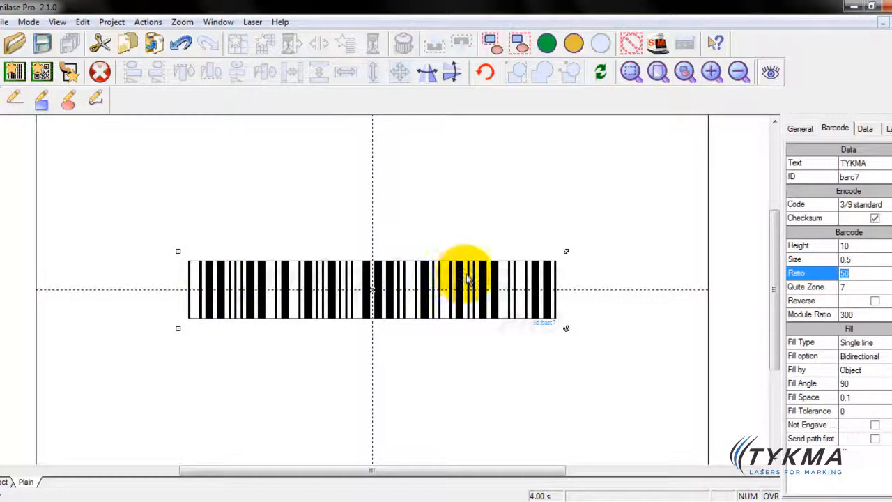
click(874, 302)
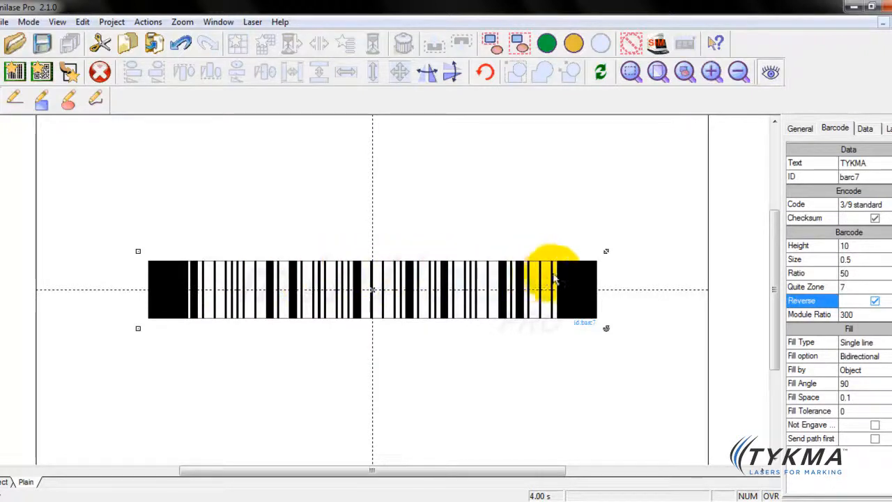
Step: Set the reversed barcode's quiet zone to 10, and increase it to 20
click(817, 288)
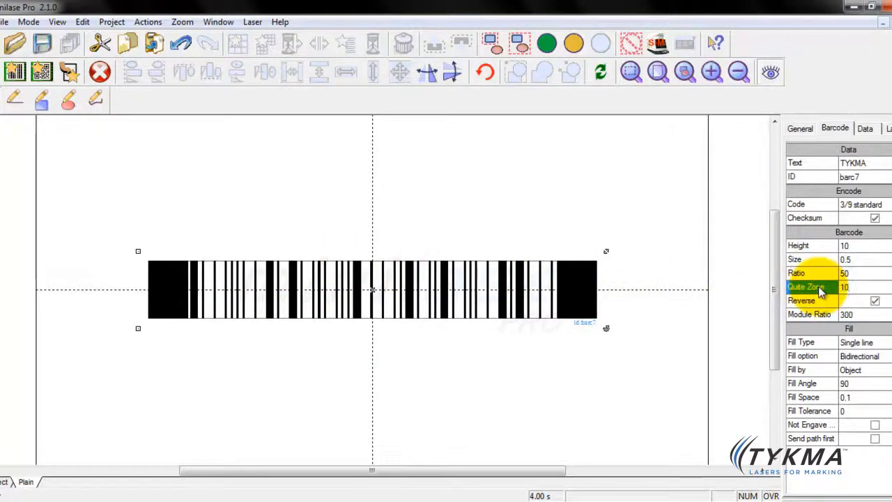
text(10)
key(Return)
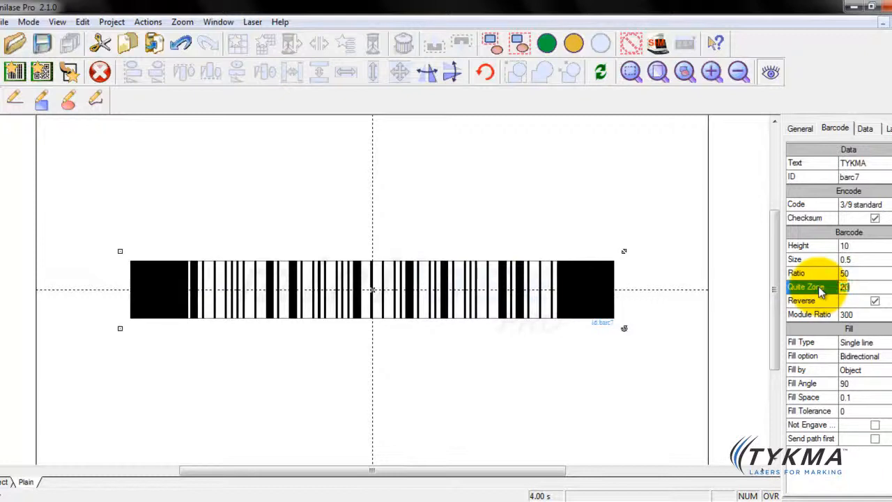
text(20)
key(Return)
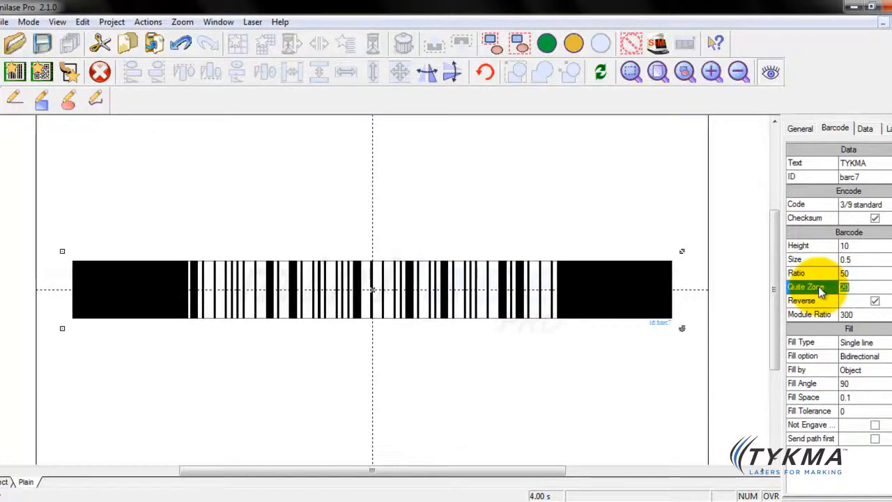
Step: Try quiet zones of 20, 10 and 5 on the reversed barcode, and return the quiet zone to 10
text(2)
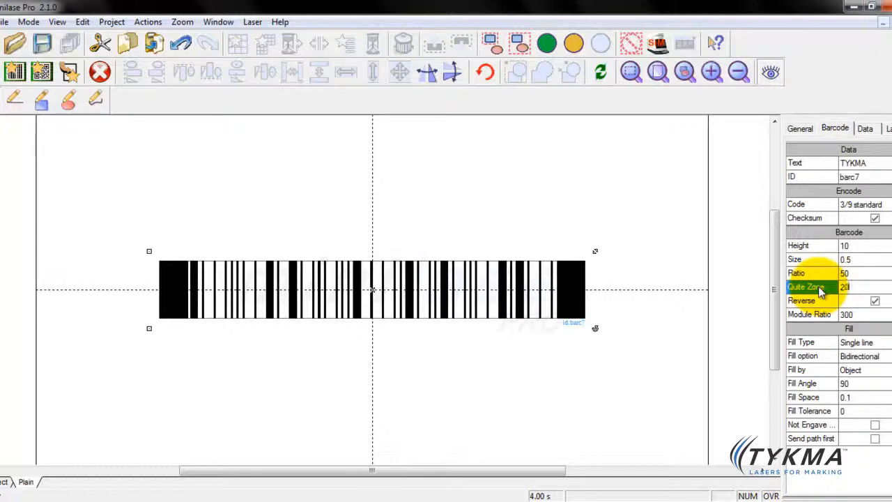
text(0)
key(Return)
text(1)
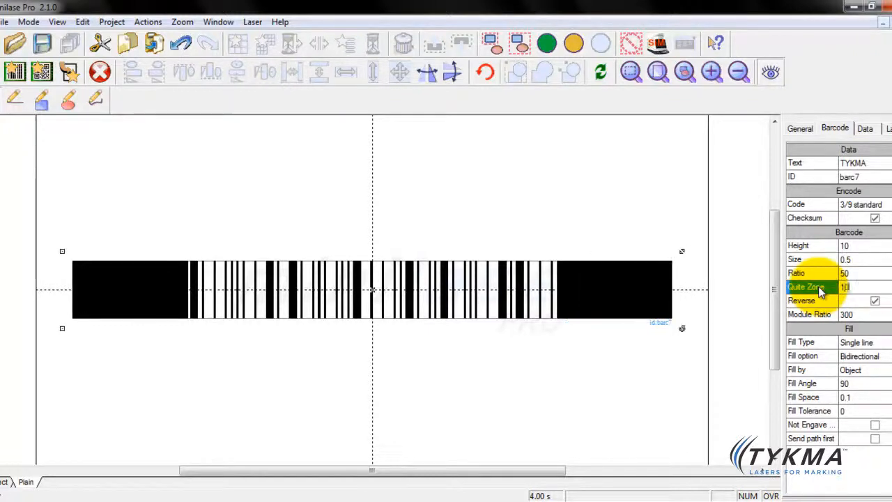
key(Return)
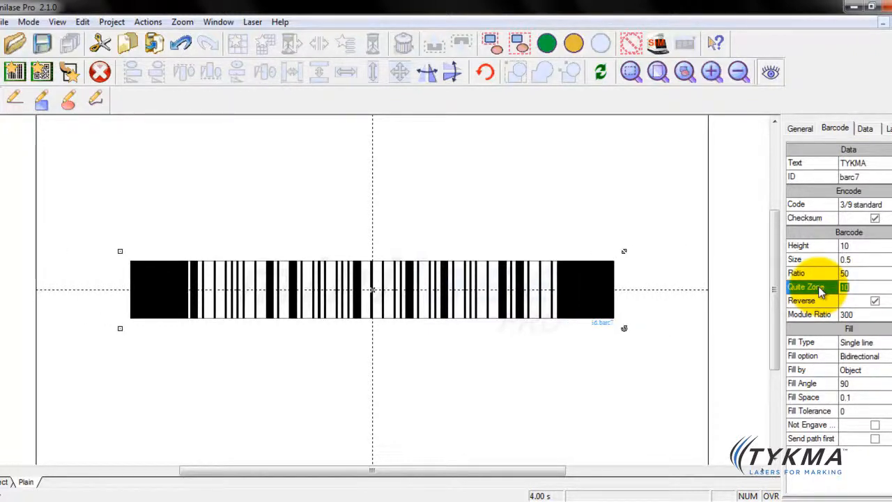
text(5)
key(Return)
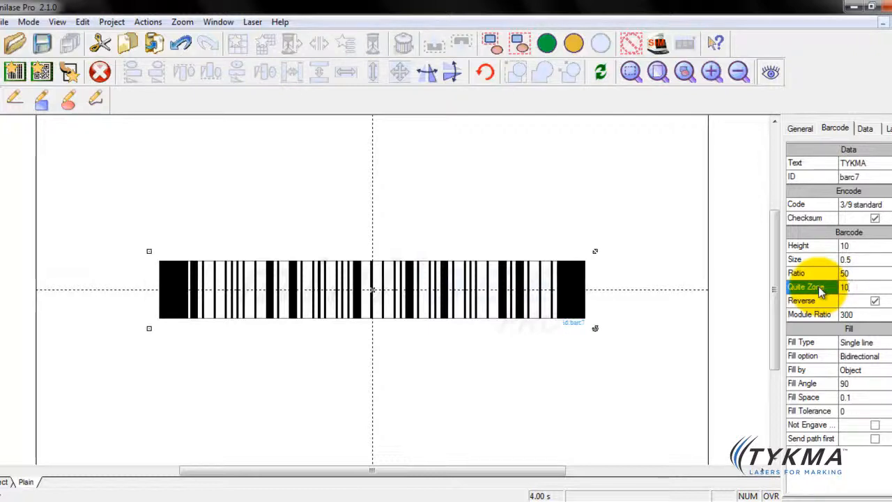
text(10)
key(Return)
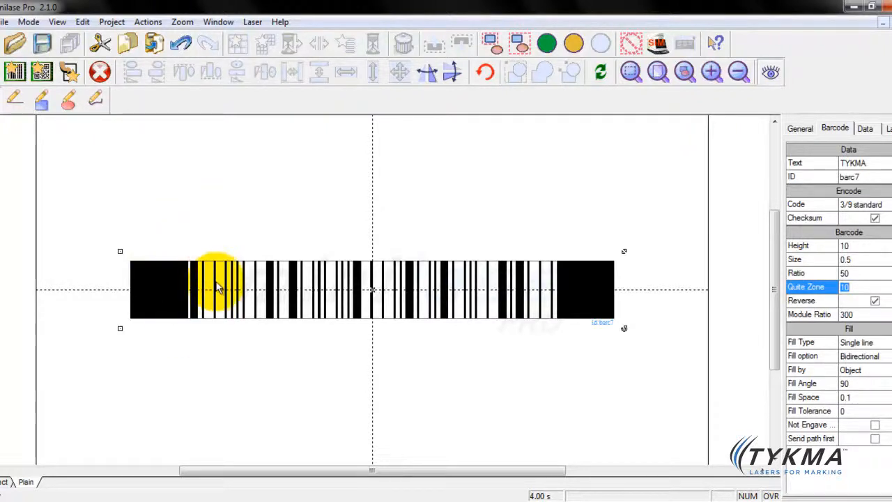
Step: Turn off the Reverse option for the barcode and delete the barcode from the work area
click(846, 384)
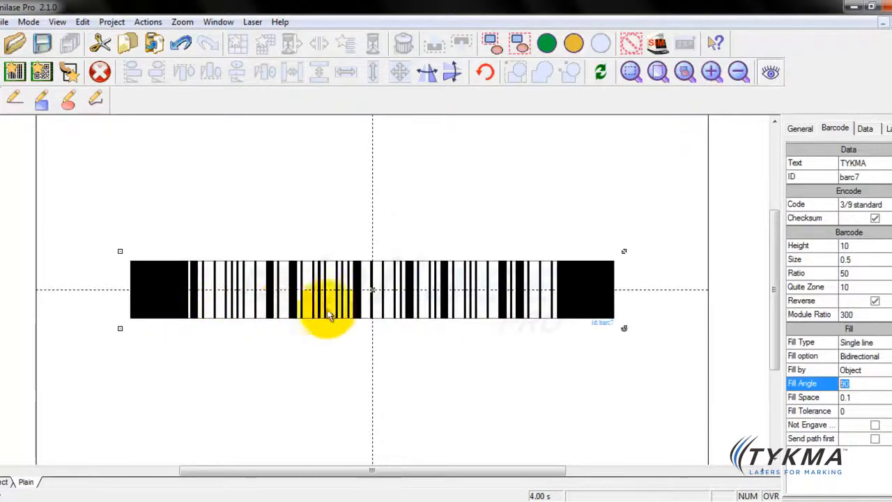
click(875, 302)
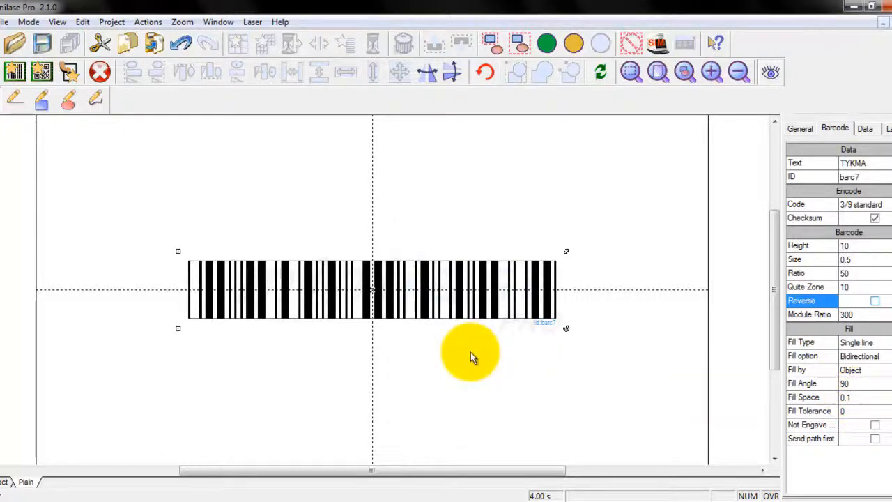
click(354, 263)
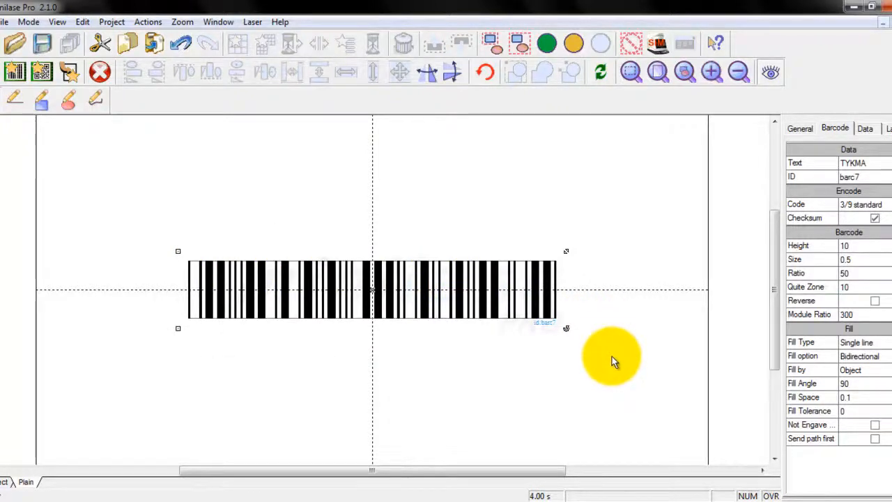
key(Delete)
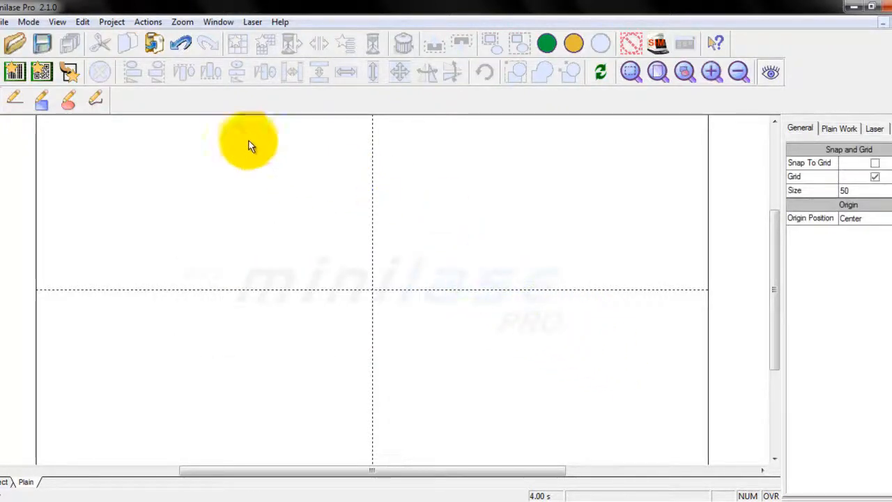
Step: Draw a rectangle about 54.9 wide and 13.5 high, and set its position to X 0 and Y 0
click(45, 104)
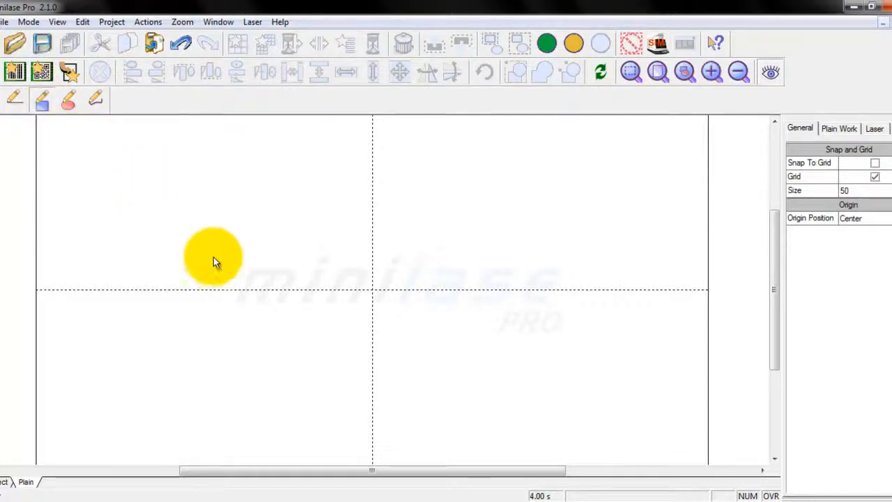
mouse_move(199, 251)
mouse_down()
mouse_move(361, 295)
mouse_move(546, 314)
mouse_move(560, 344)
mouse_move(569, 342)
mouse_up()
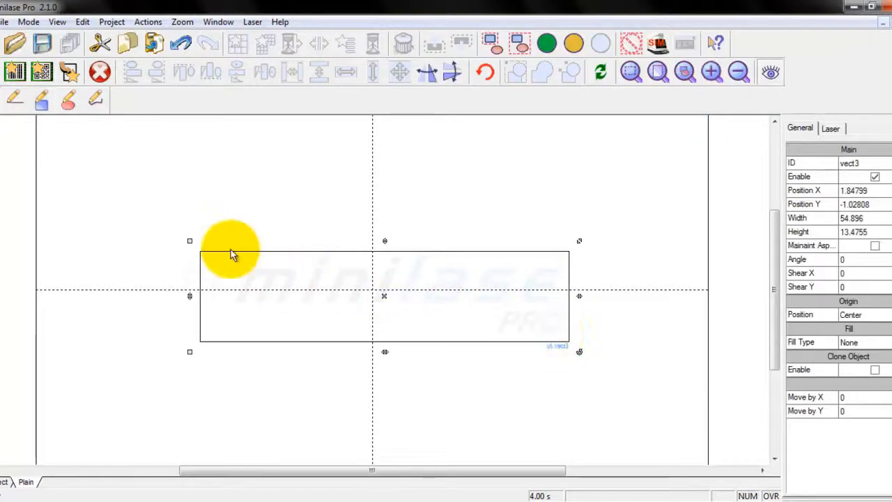
click(800, 193)
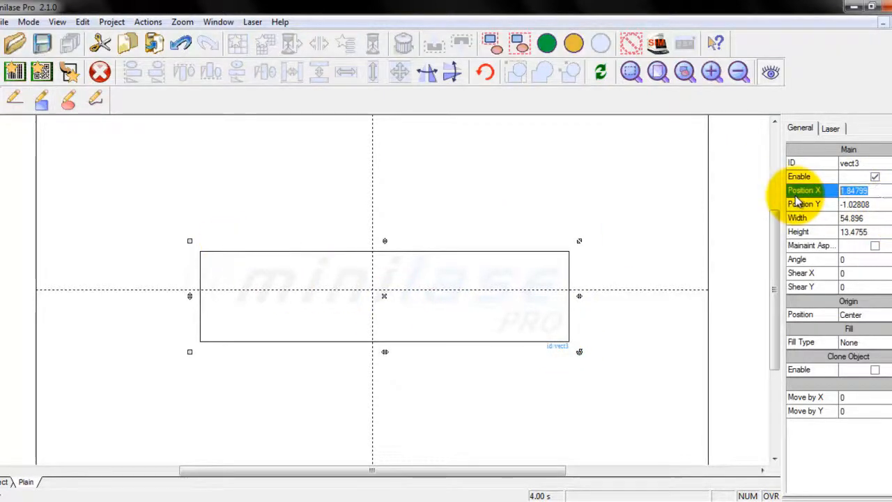
text(0)
key(Tab)
text(0)
key(Return)
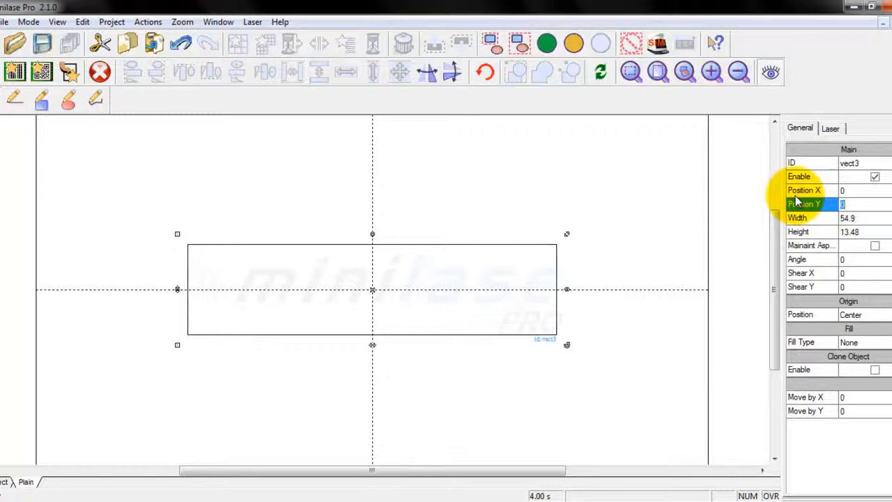
Step: Fill the rectangle with the Single line fill type and enable custom laser parameters for it
click(885, 342)
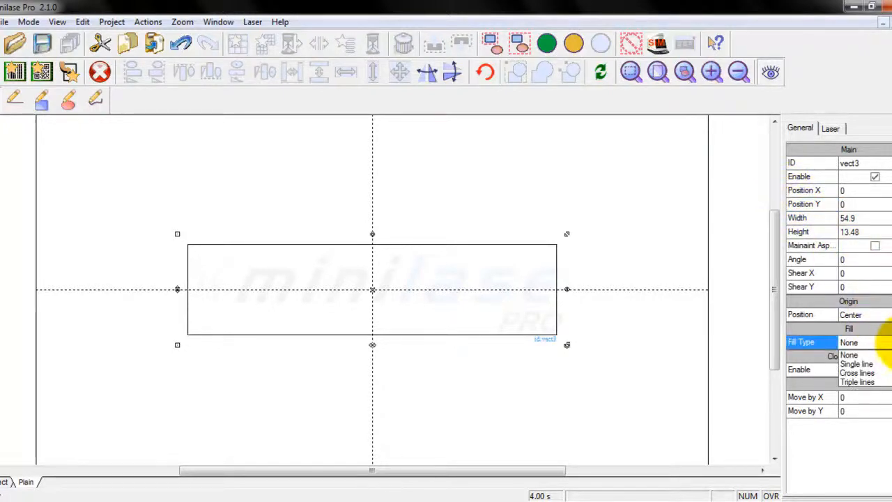
click(879, 363)
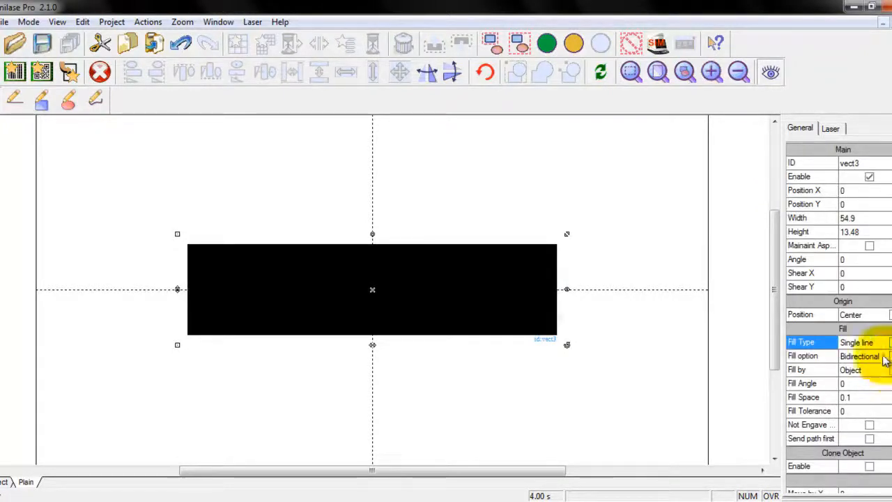
click(835, 130)
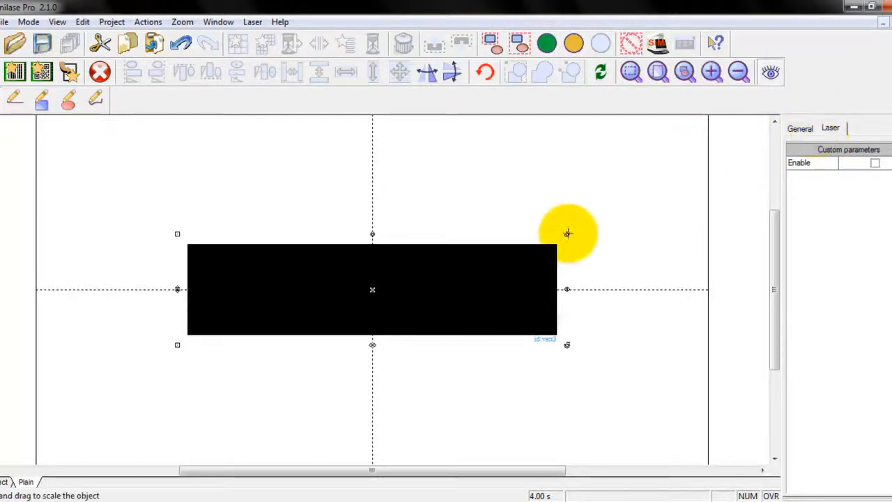
click(875, 163)
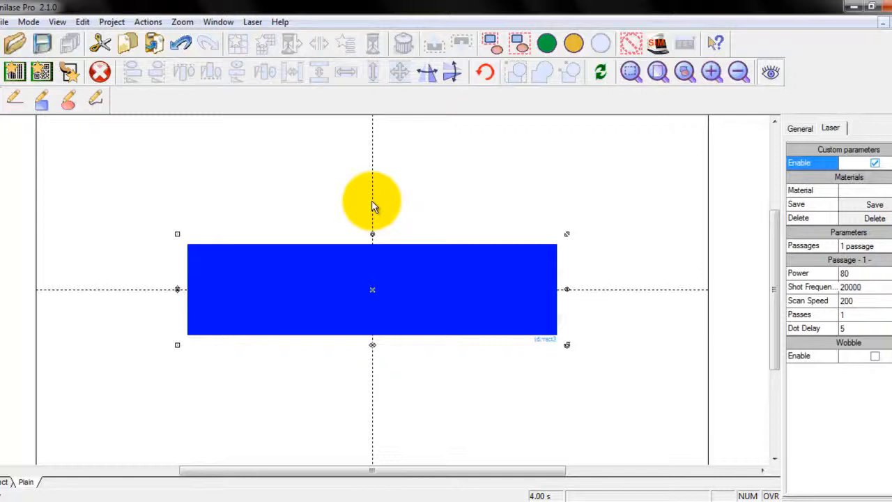
mouse_move(390, 245)
mouse_down()
mouse_move(397, 253)
mouse_move(307, 256)
mouse_move(346, 306)
mouse_move(380, 277)
mouse_move(343, 290)
mouse_up()
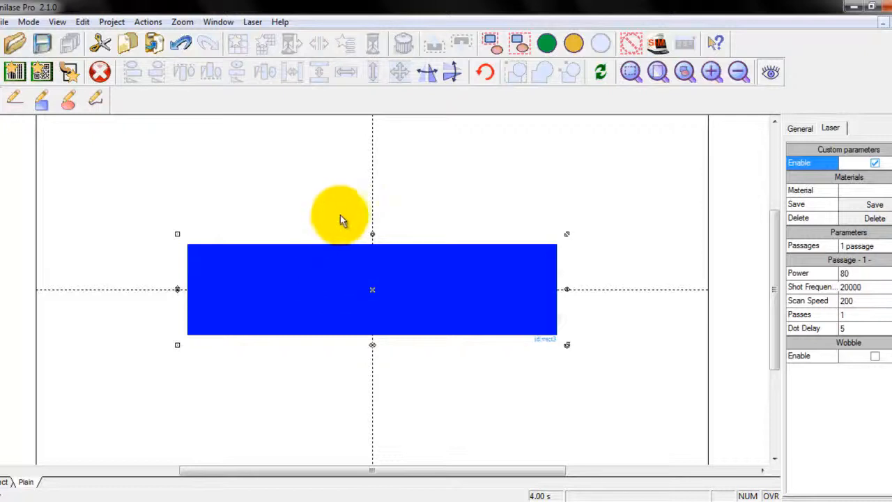
click(340, 212)
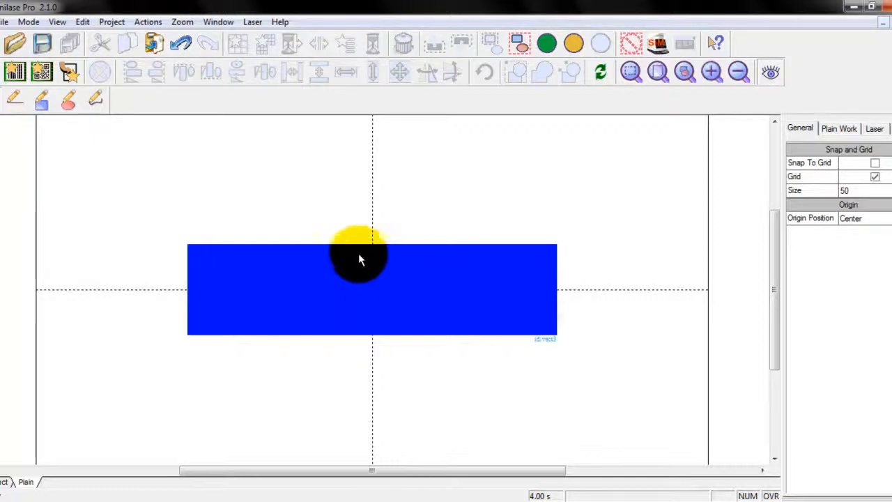
Step: Add a new linear barcode over the filled rectangle and scale it to fit inside with a margin on all sides
click(14, 72)
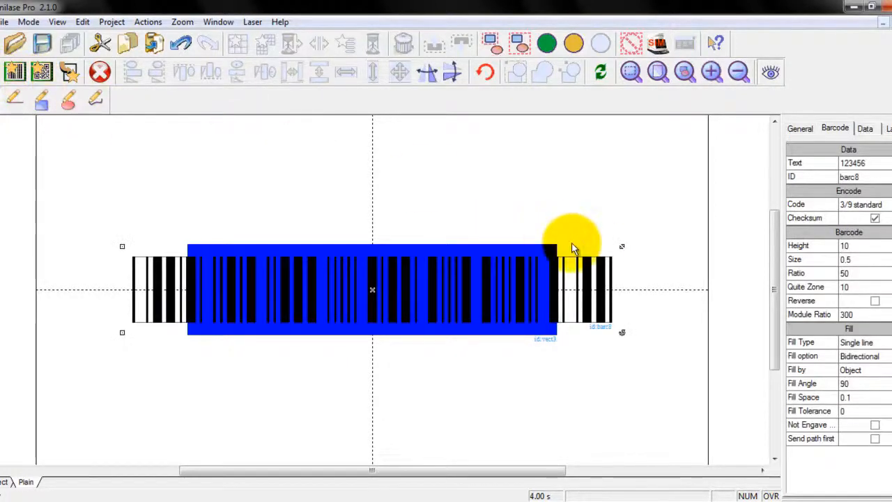
drag(622, 246, 547, 263)
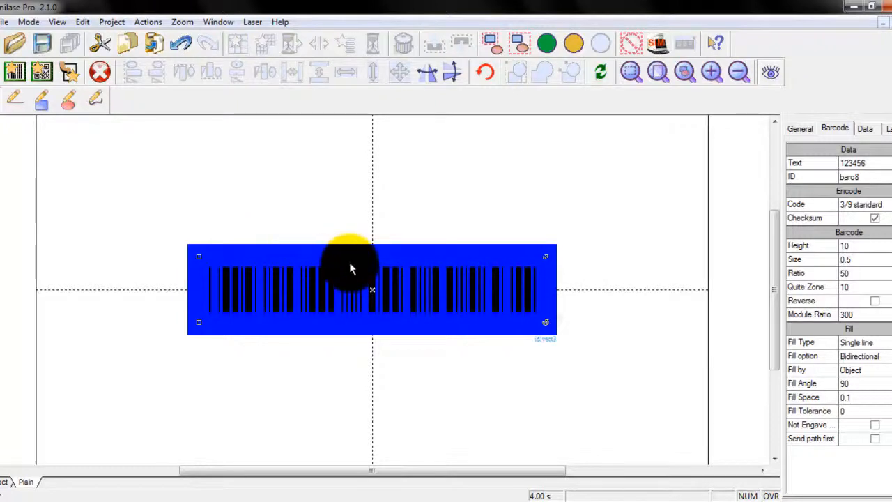
click(711, 73)
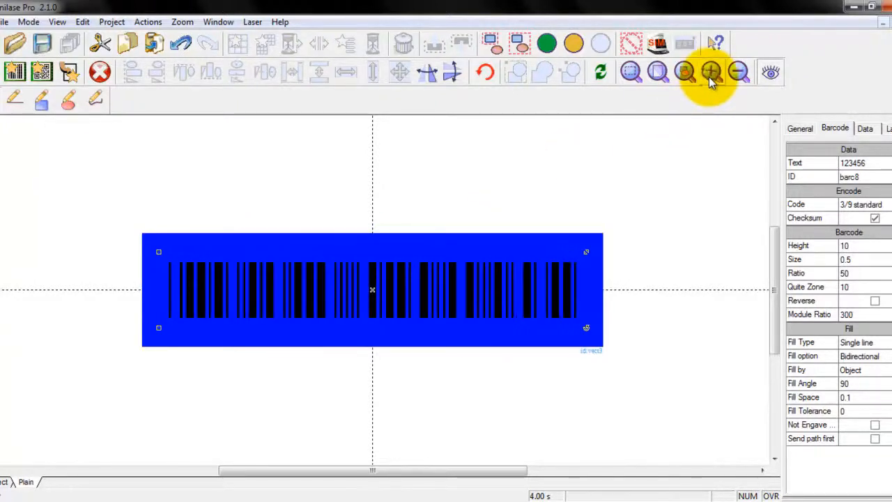
click(710, 72)
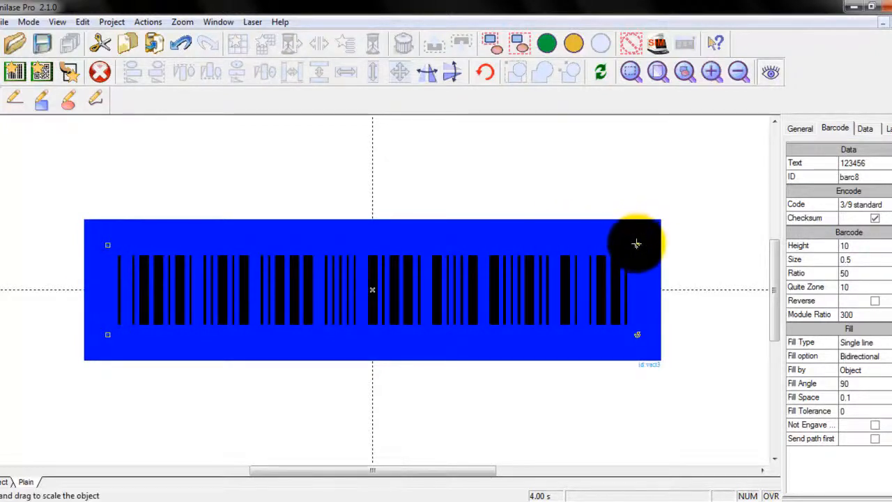
drag(636, 243, 645, 242)
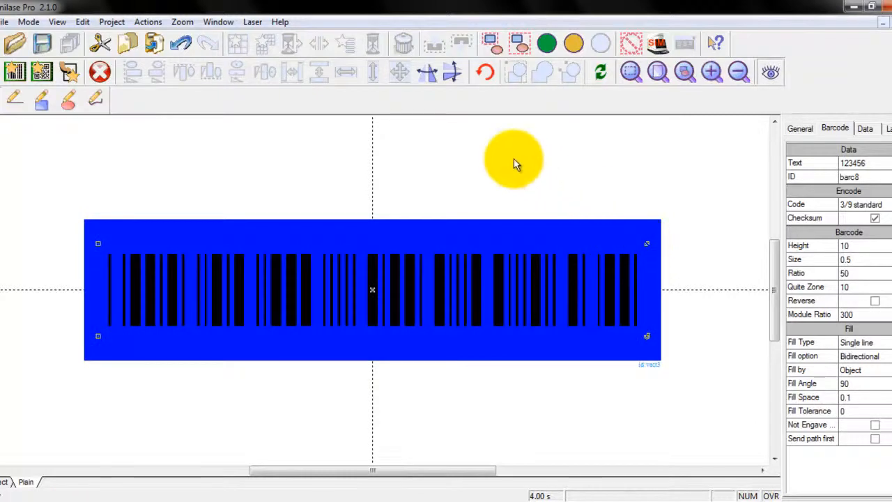